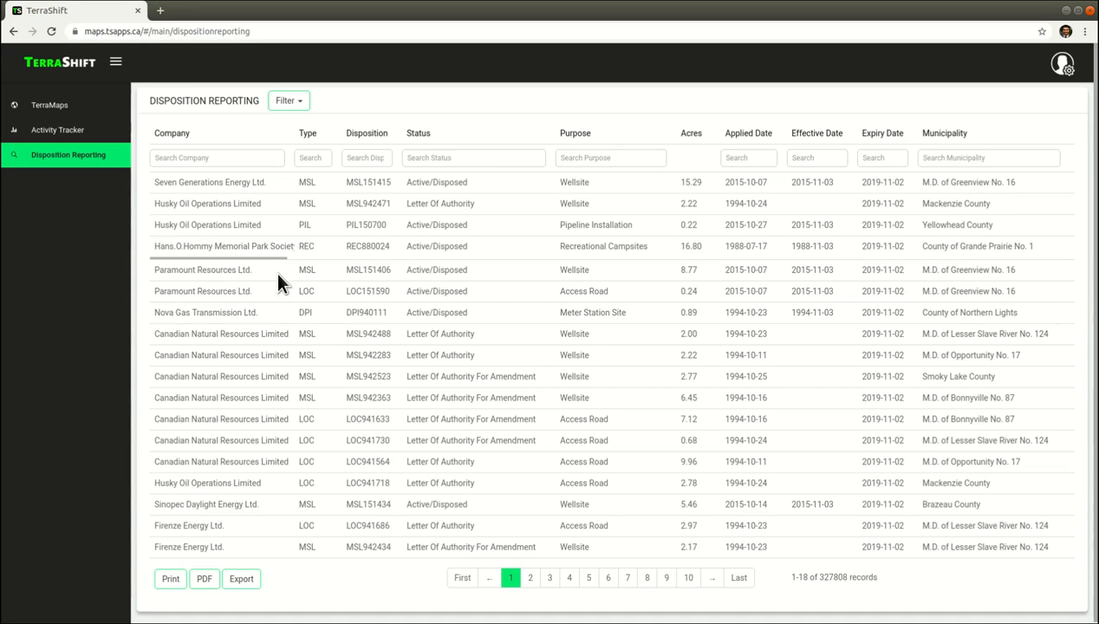
{"action": "left_click", "coordinate": [301, 103]}
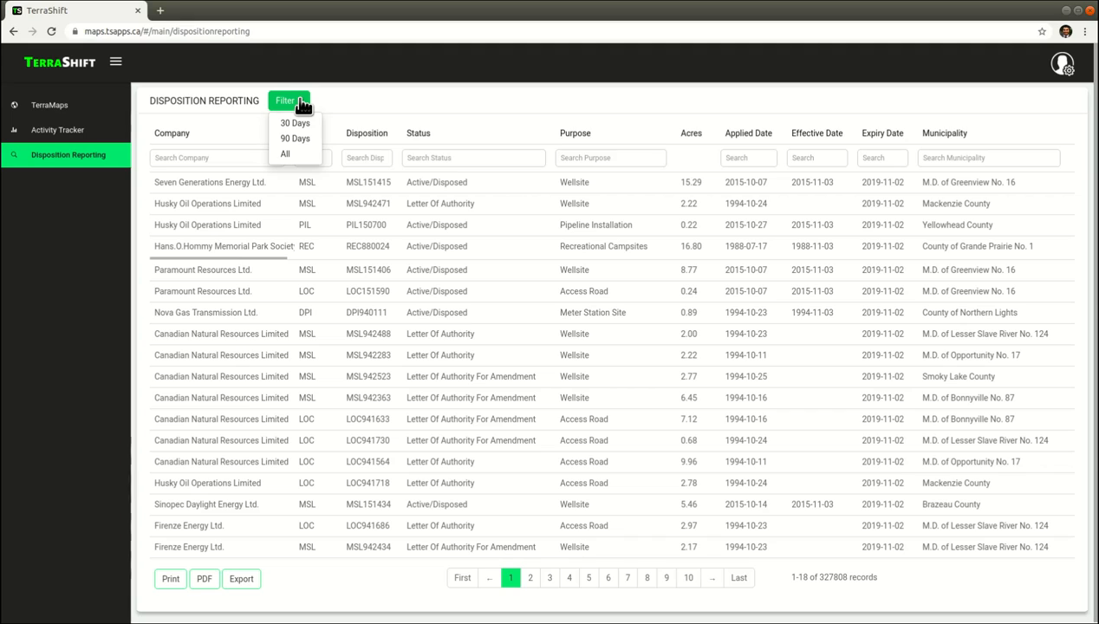
{"action": "left_click", "coordinate": [355, 99]}
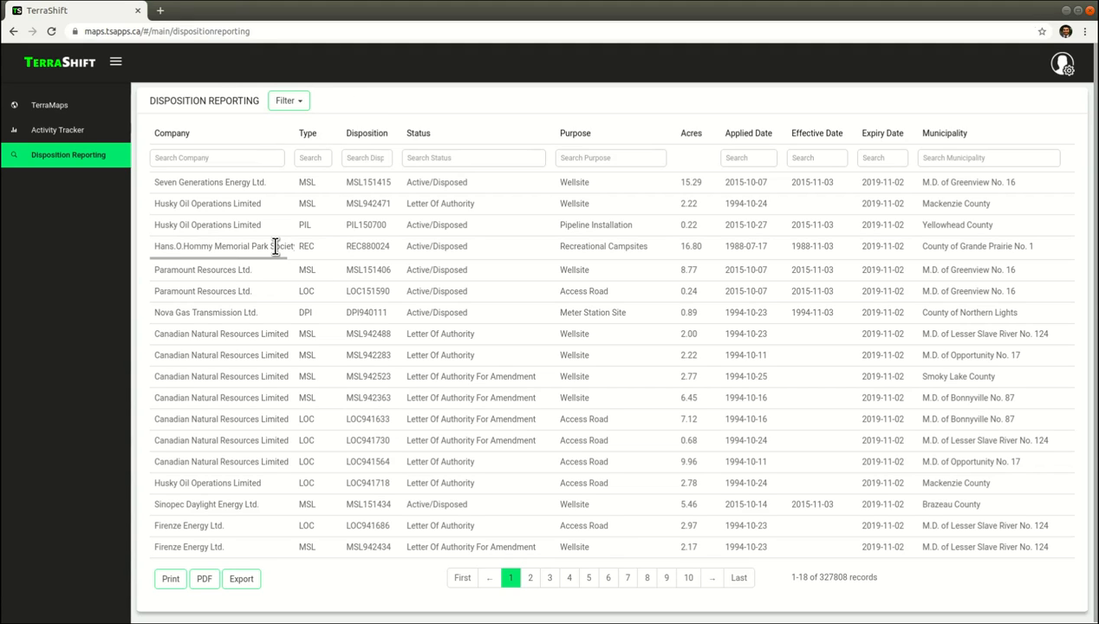
Step: Filter the disposition list by company Suncor and disposition type SME
{"action": "left_click", "coordinate": [223, 163]}
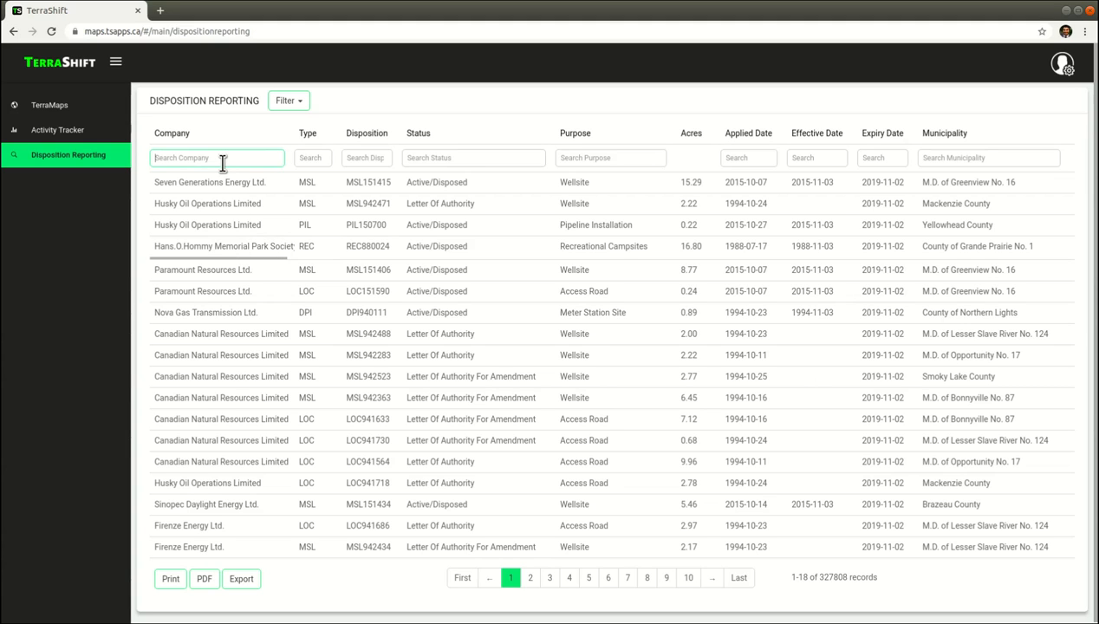
{"action": "type", "text": "Suncor"}
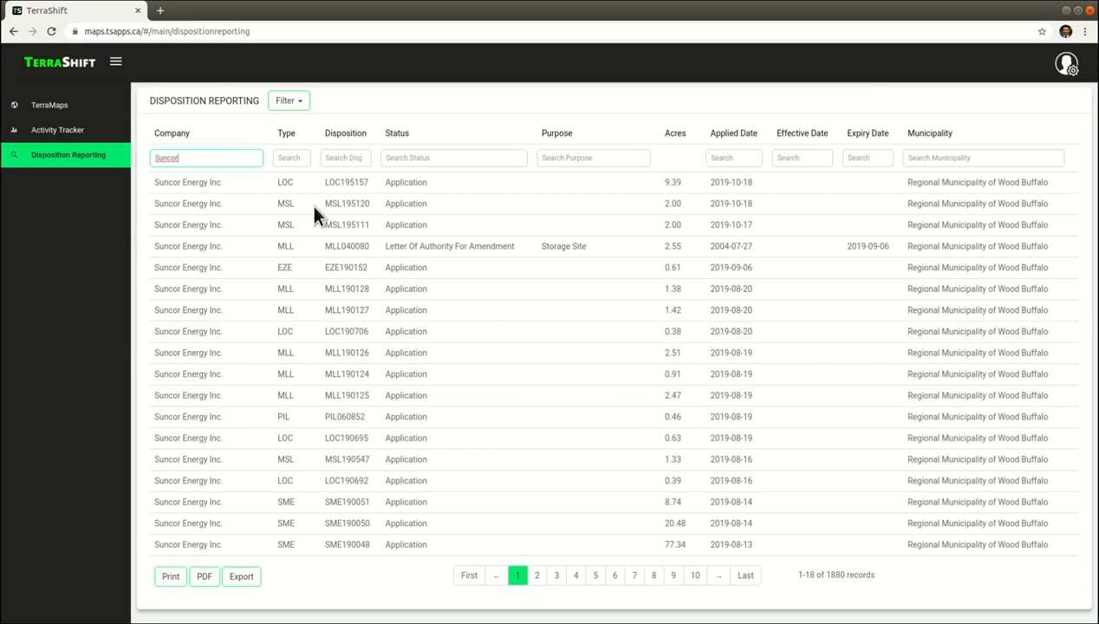
{"action": "left_click", "coordinate": [289, 158]}
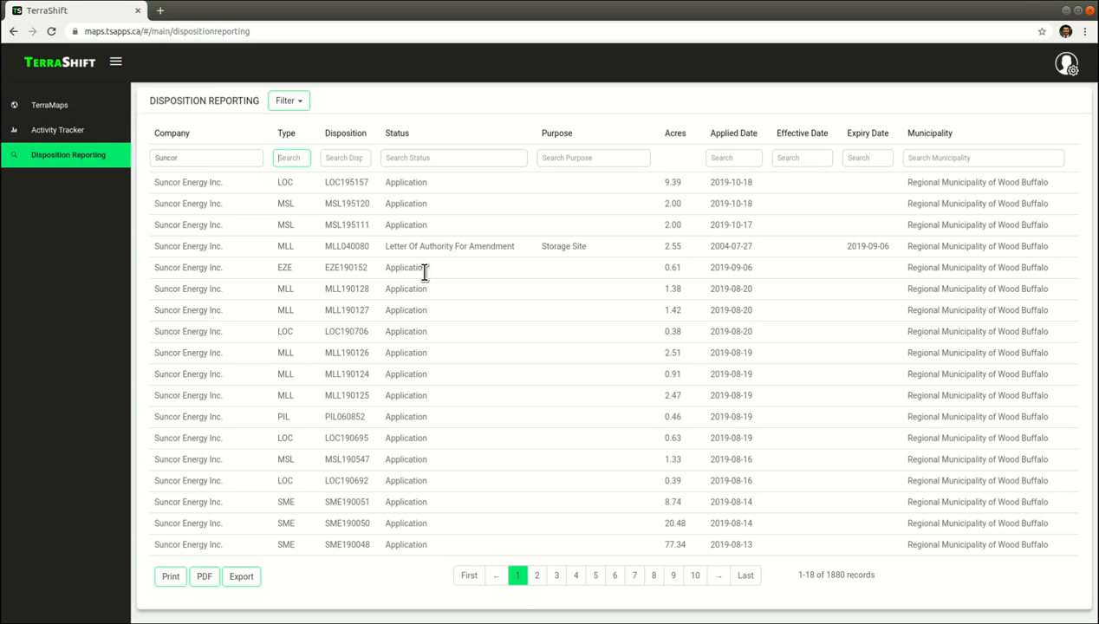
{"action": "type", "text": "MLL"}
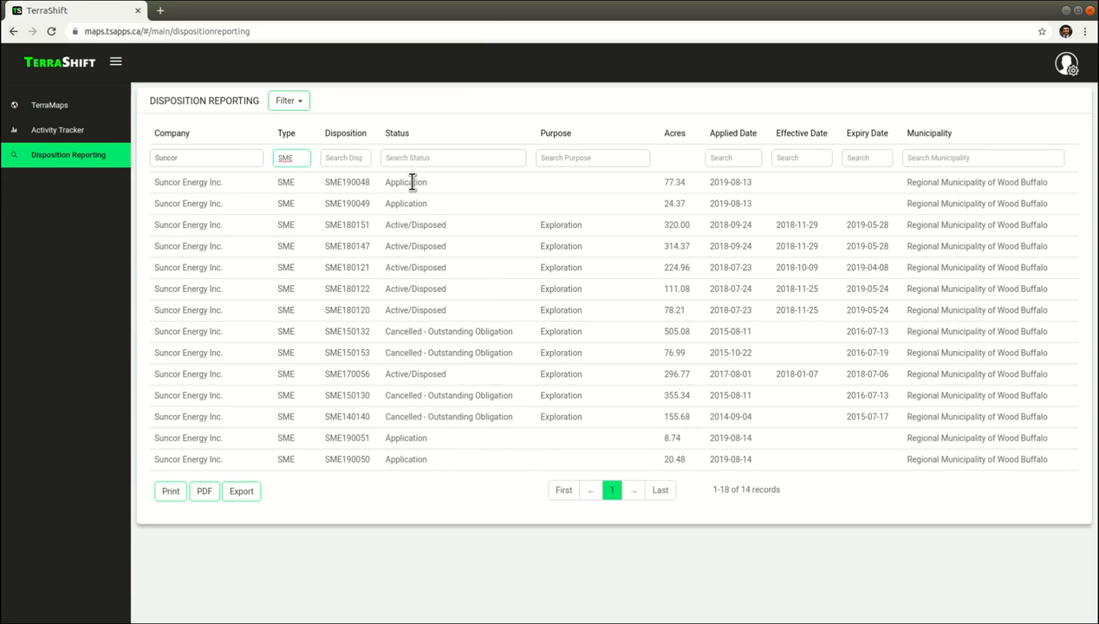
Step: Narrow the filtered dispositions to those with the status Application
{"action": "left_click", "coordinate": [419, 154]}
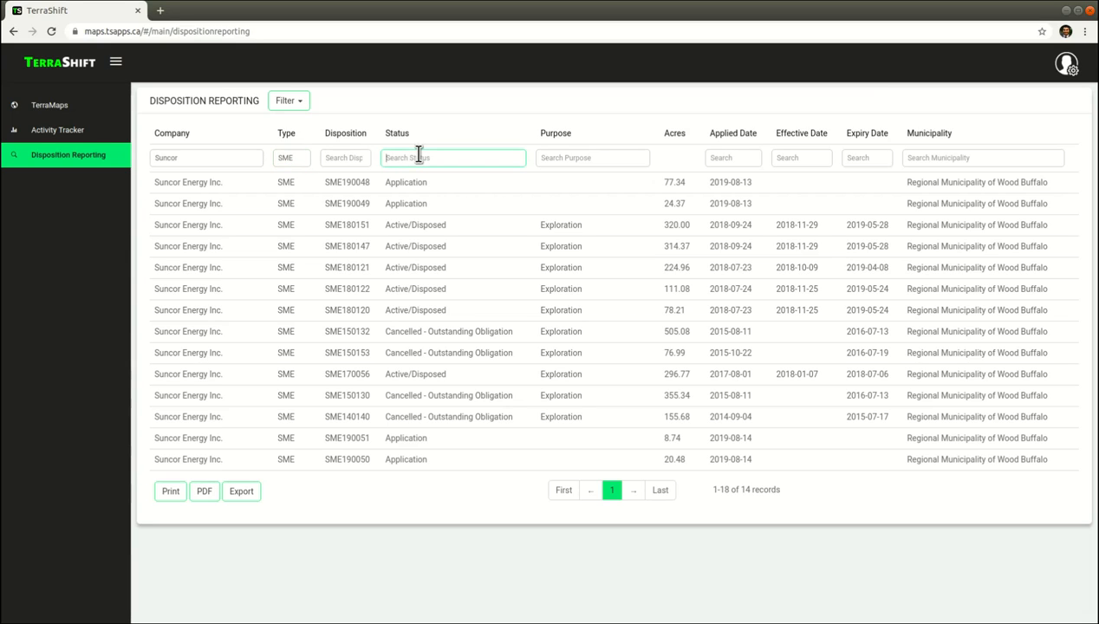
{"action": "type", "text": "A"}
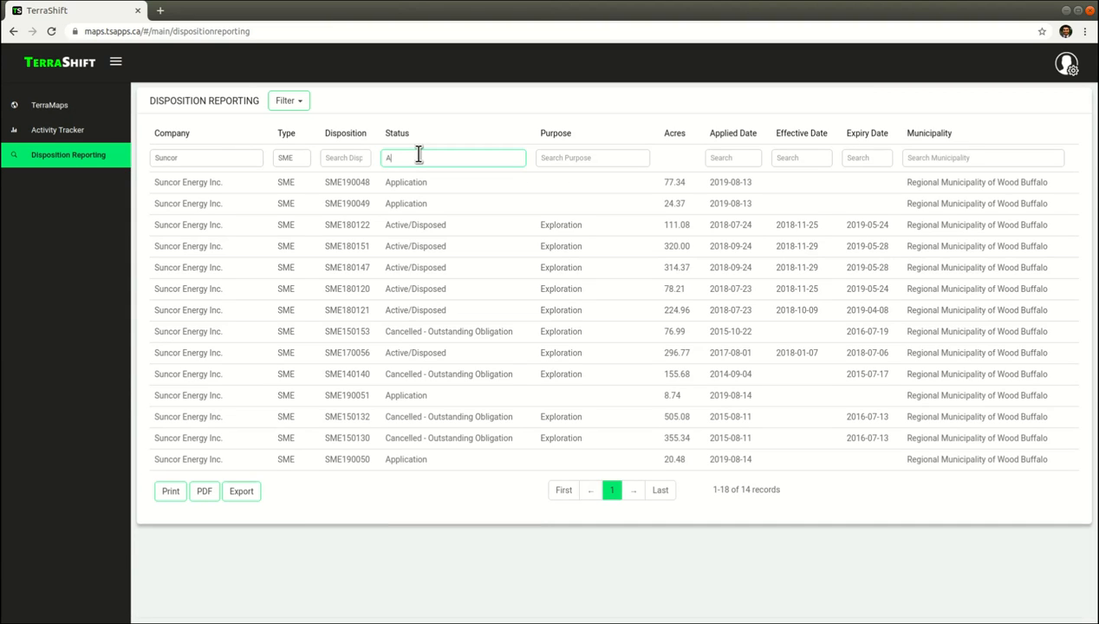
{"action": "type", "text": "pplication"}
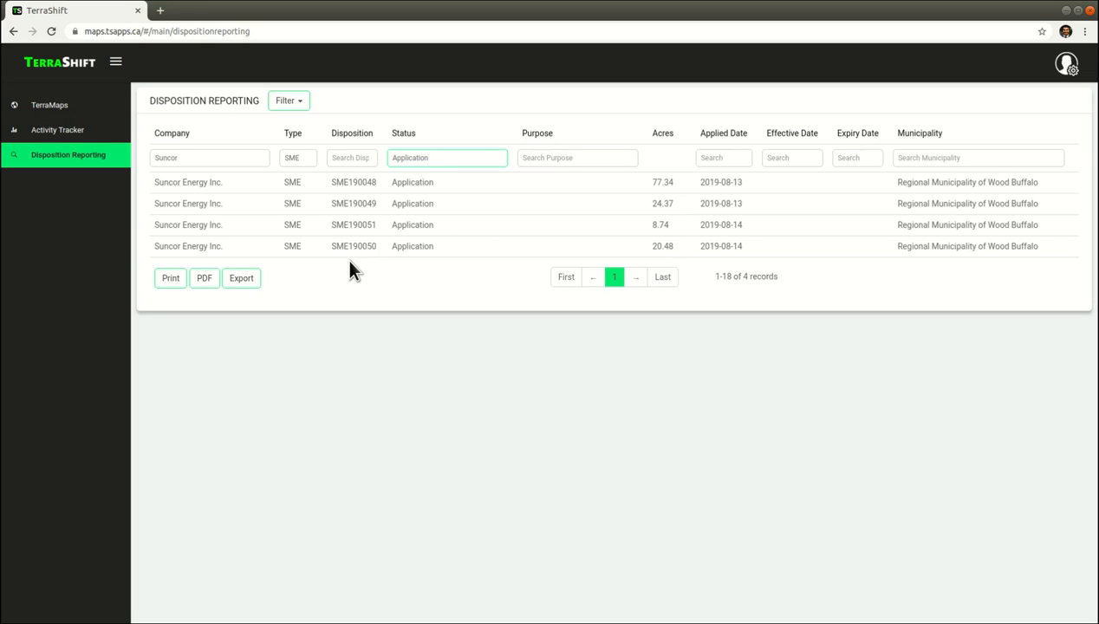
Step: Generate the printable report of the filtered dispositions and cancel its print dialog
{"action": "left_click", "coordinate": [172, 279]}
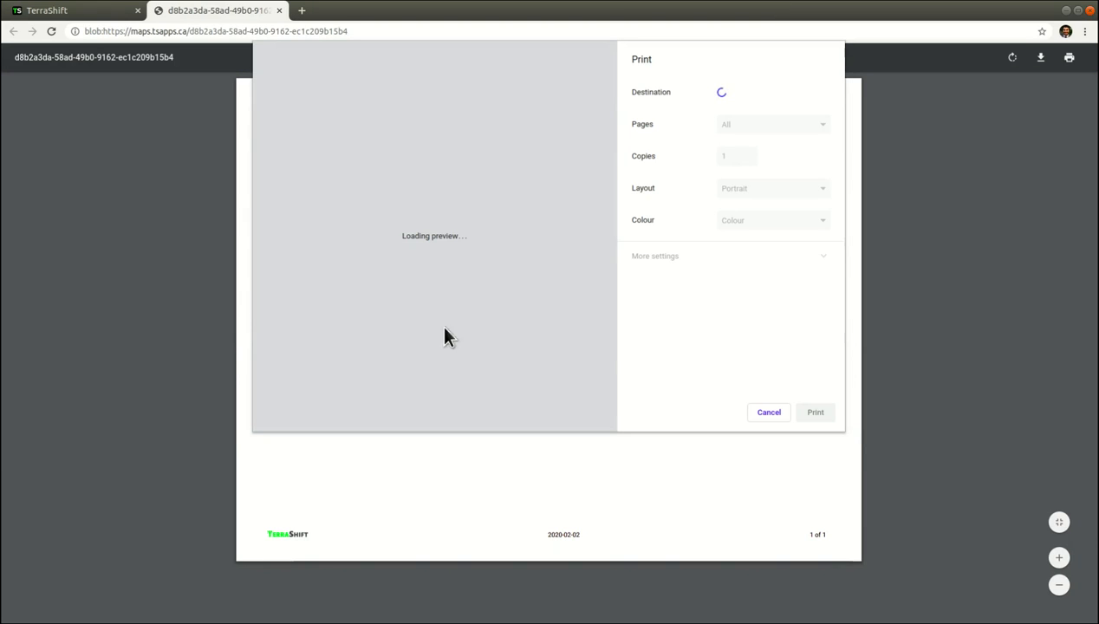
{"action": "left_click", "coordinate": [767, 411]}
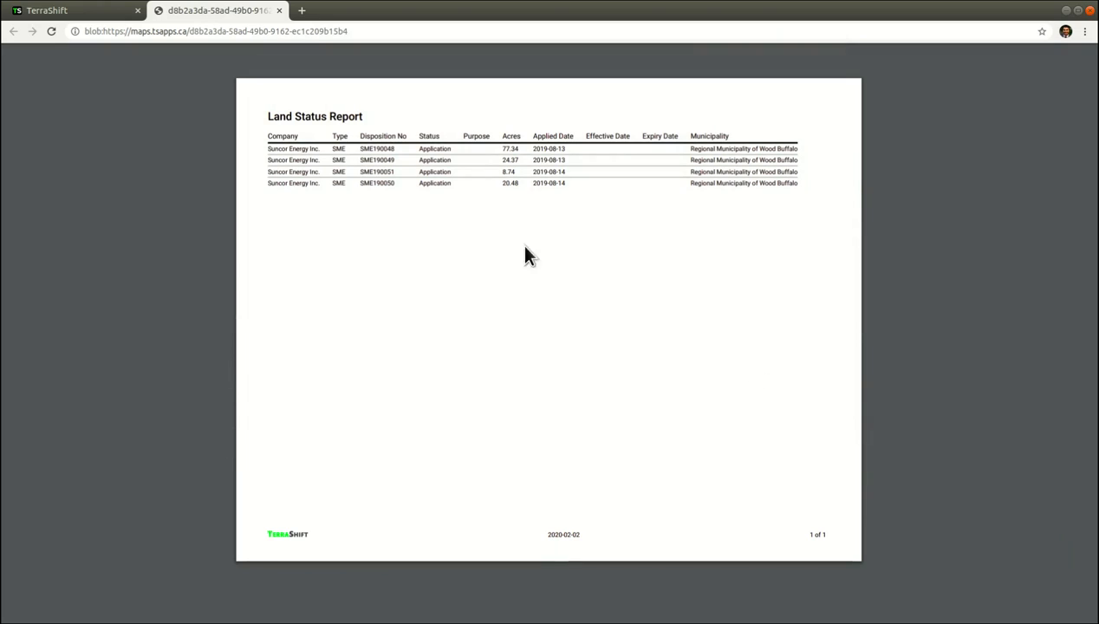
Step: Return to the disposition reporting page and check the site's pop-ups and redirects permission
{"action": "left_click", "coordinate": [97, 13]}
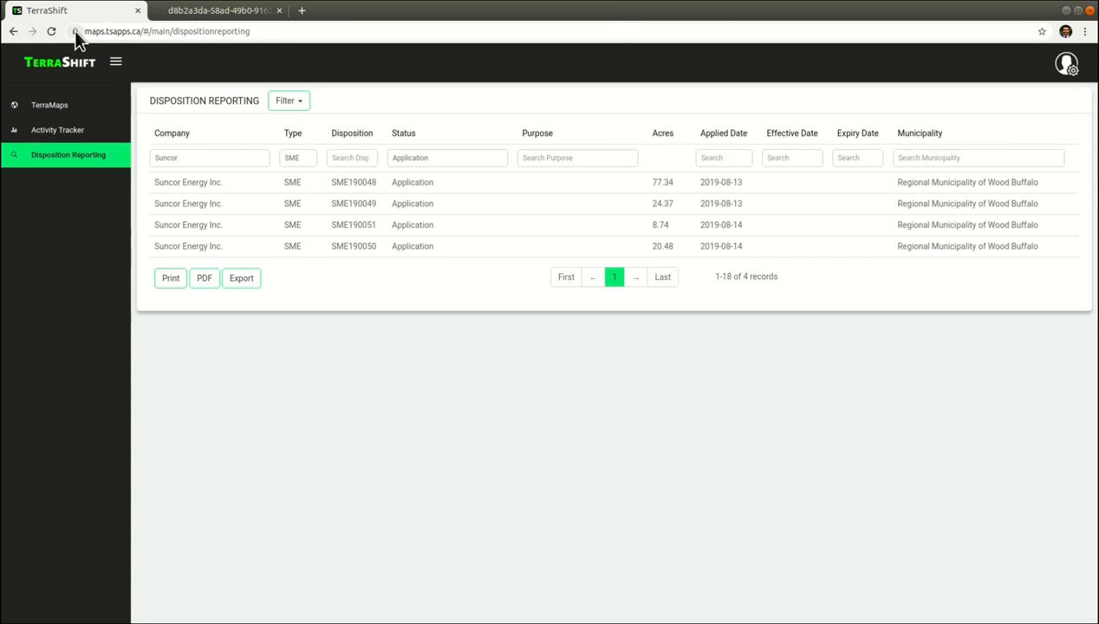
{"action": "left_click", "coordinate": [75, 32]}
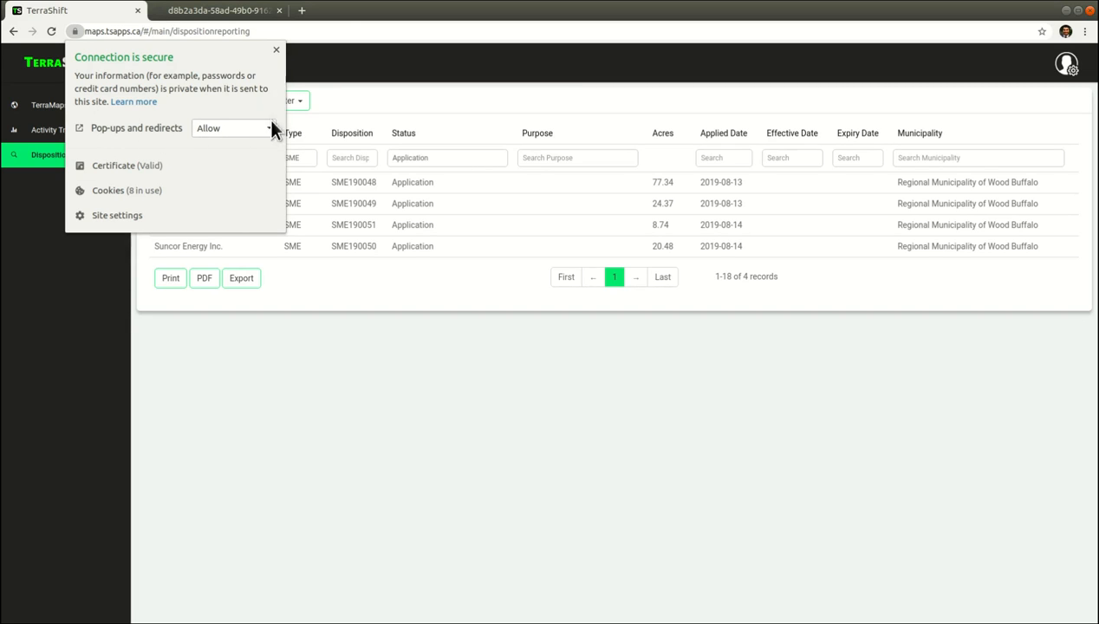
{"action": "left_click", "coordinate": [276, 50]}
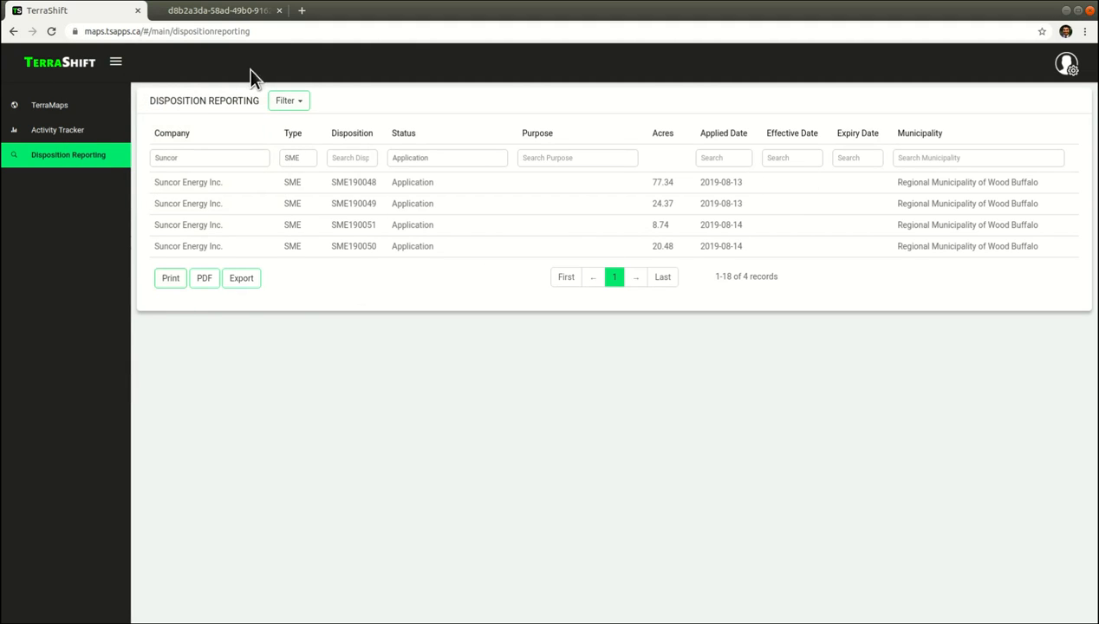
Step: Review the generated Land Status Report and close it
{"action": "left_click", "coordinate": [217, 14]}
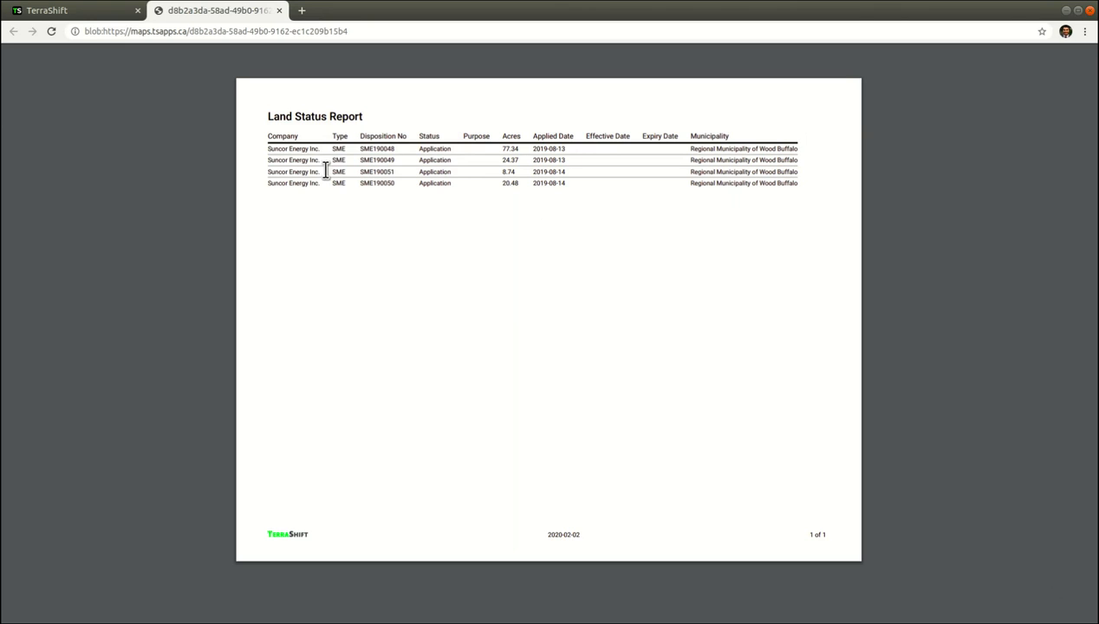
{"action": "left_click", "coordinate": [278, 10]}
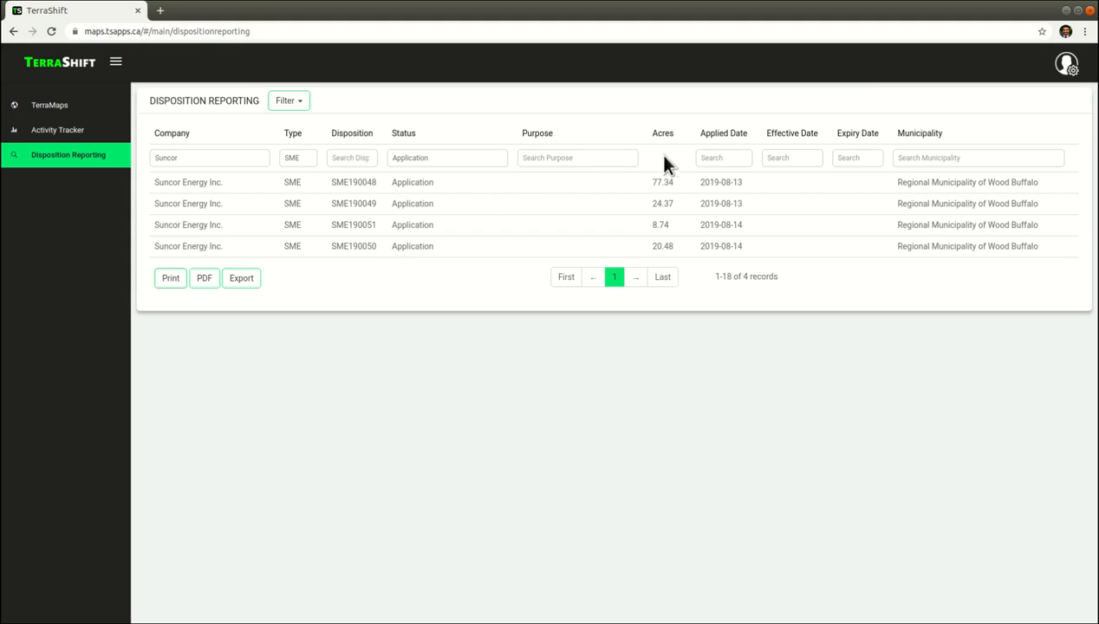
Step: Clear the company filter from the disposition list
{"action": "double_click", "coordinate": [301, 165]}
{"action": "double_click", "coordinate": [245, 161]}
{"action": "key", "text": "BackSpace"}
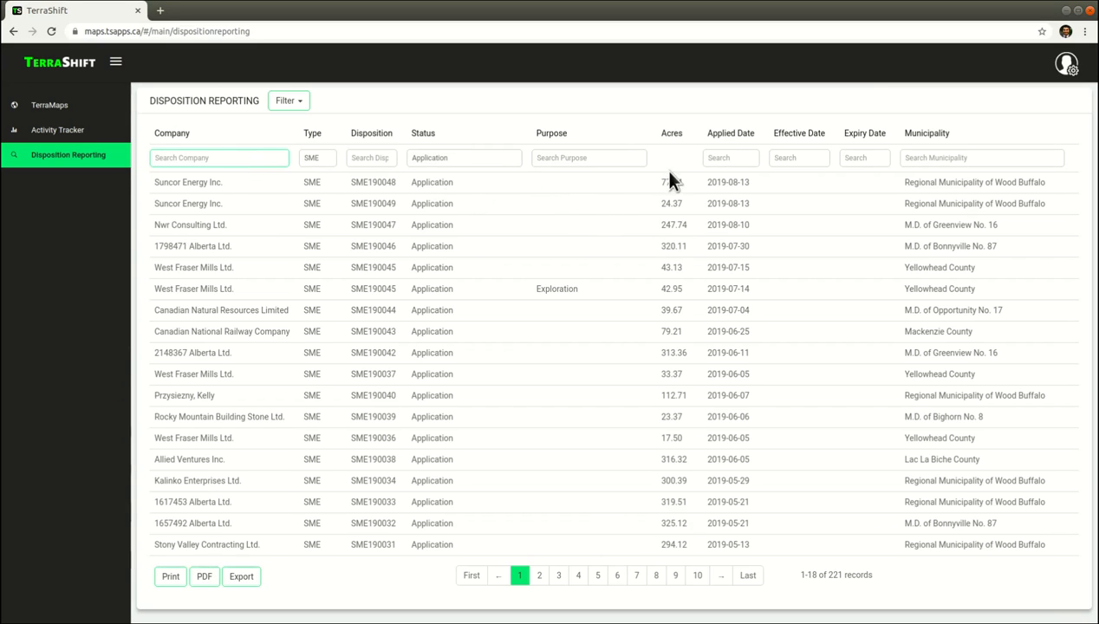
Step: Filter the dispositions by applied date 2019-09
{"action": "left_click", "coordinate": [734, 156]}
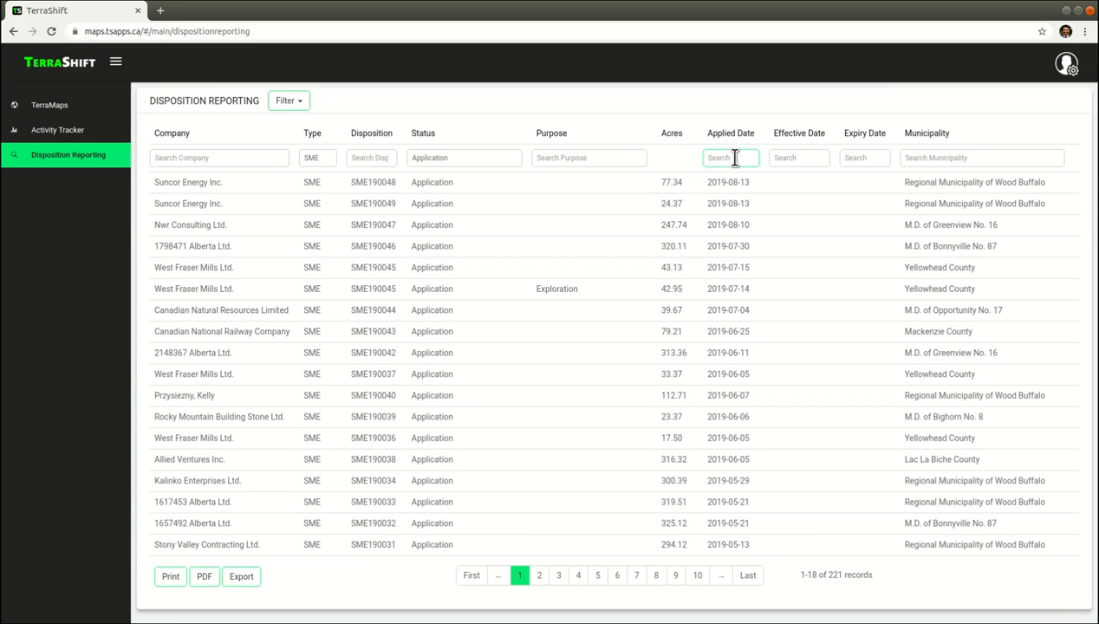
{"action": "type", "text": "2019"}
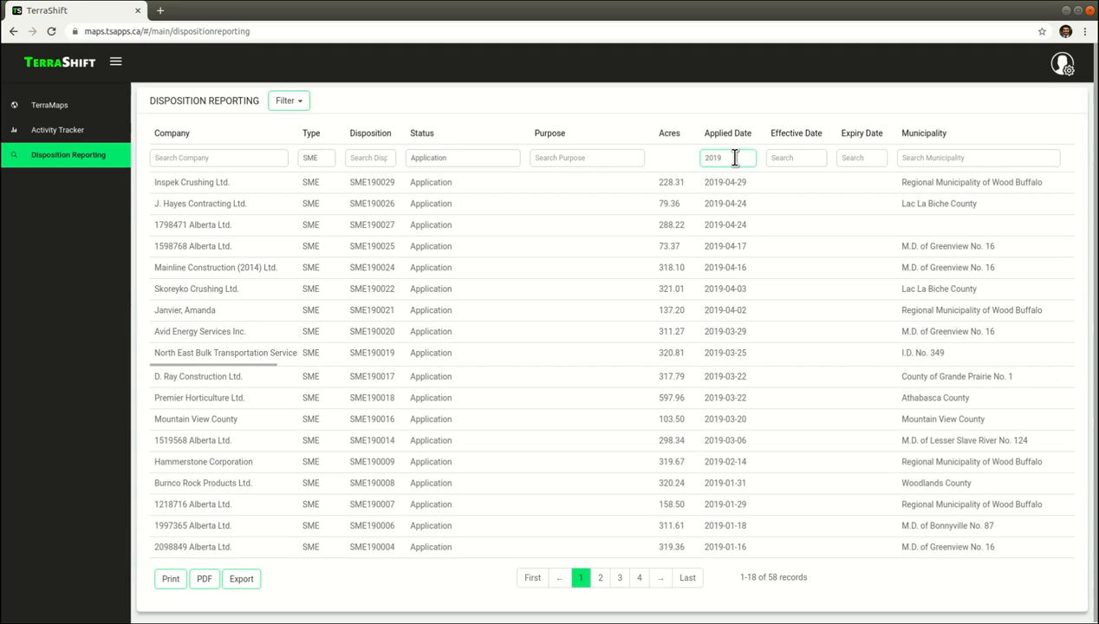
{"action": "type", "text": "-0"}
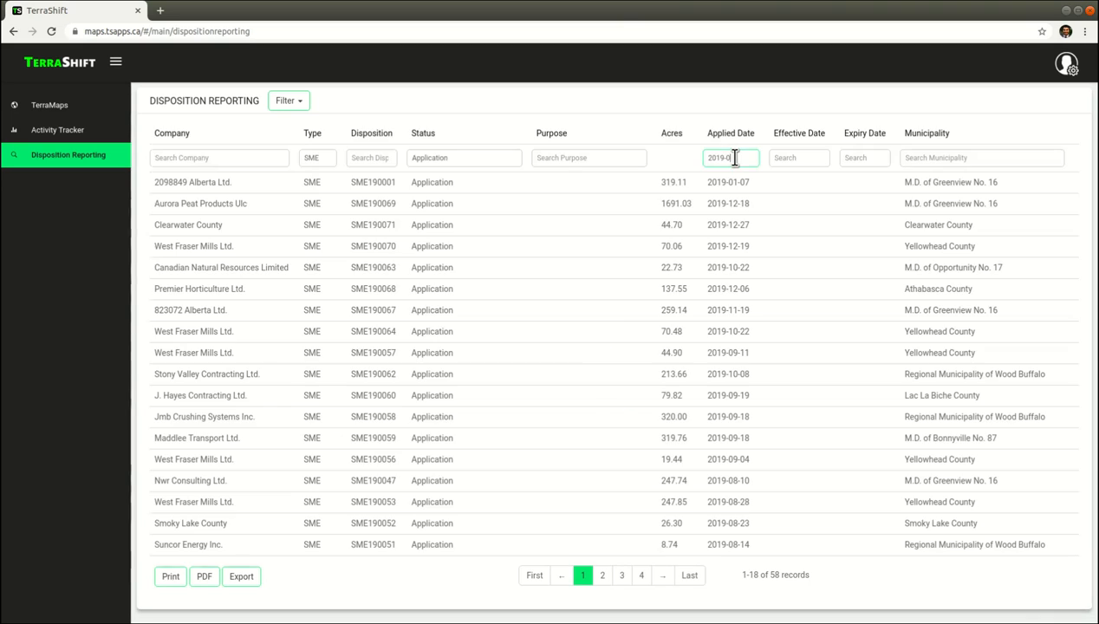
{"action": "type", "text": "9"}
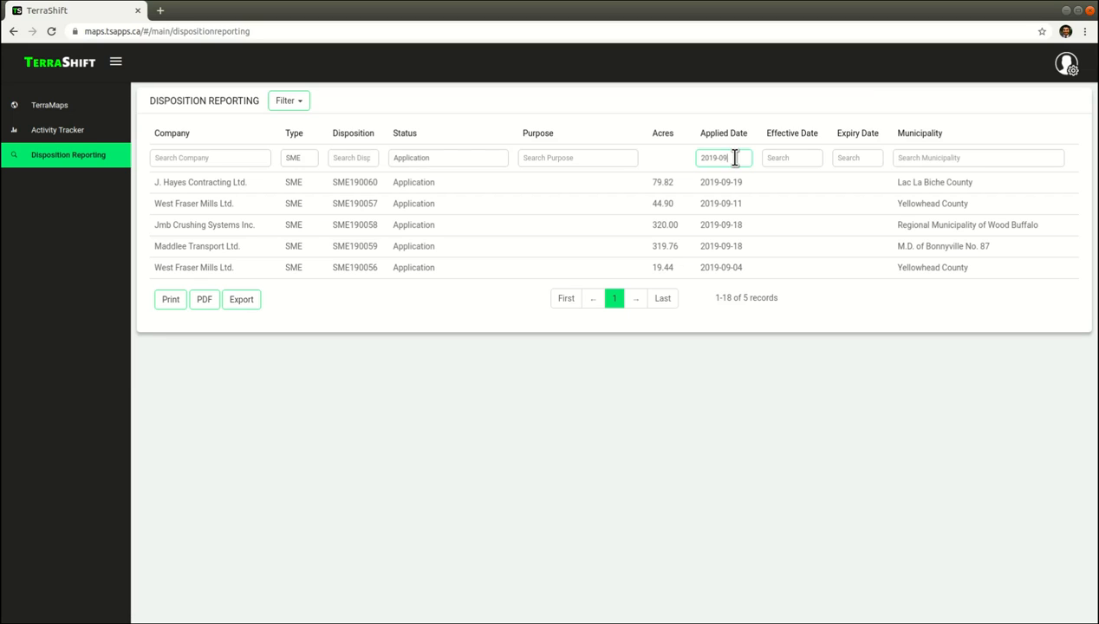
Step: Clear the applied date filter and change the disposition type filter to SML
{"action": "key", "text": "BackSpace"}
{"action": "key", "text": "BackSpace"}
{"action": "key", "text": "BackSpace"}
{"action": "key", "text": "BackSpace"}
{"action": "key", "text": "BackSpace"}
{"action": "key", "text": "BackSpace"}
{"action": "key", "text": "BackSpace"}
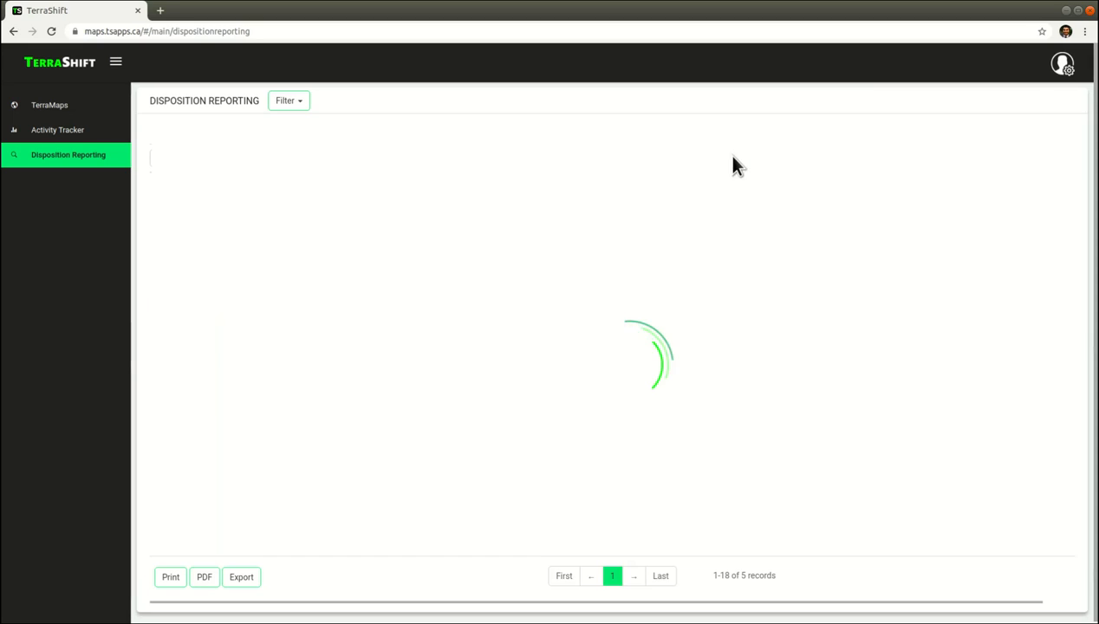
{"action": "double_click", "coordinate": [322, 161]}
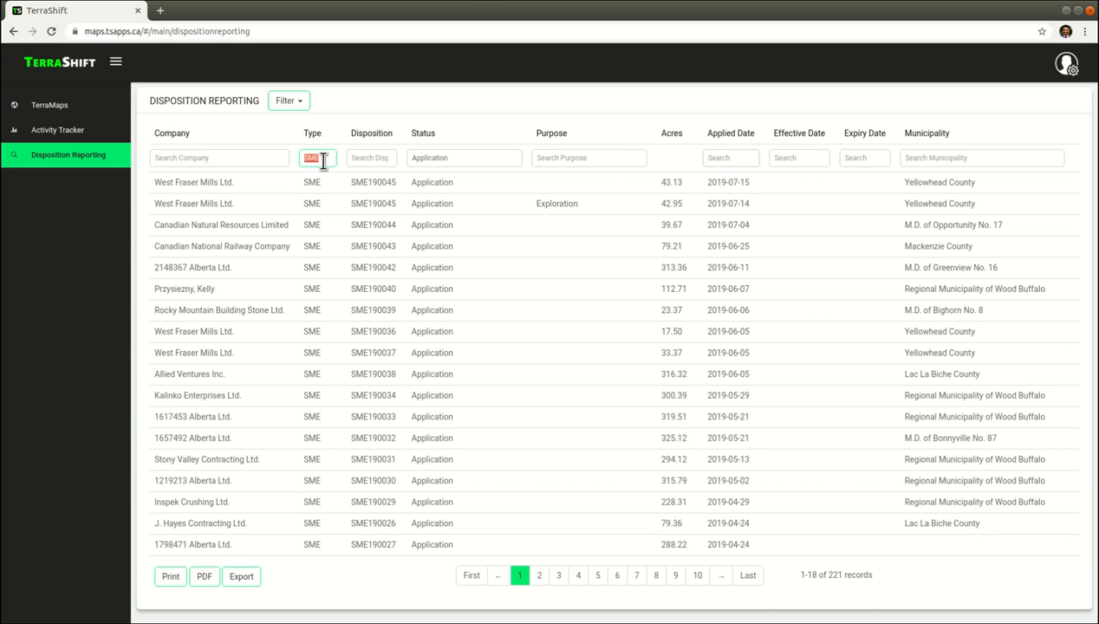
{"action": "type", "text": "SML"}
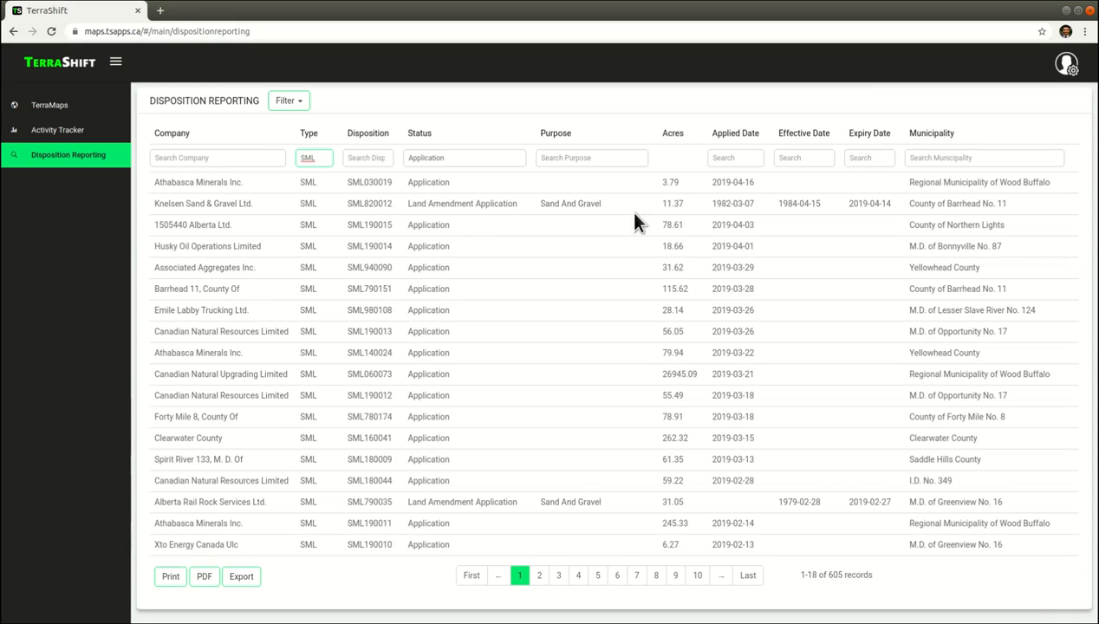
Step: Filter the dispositions by effective date 2019 and clear the status filter
{"action": "left_click", "coordinate": [858, 157]}
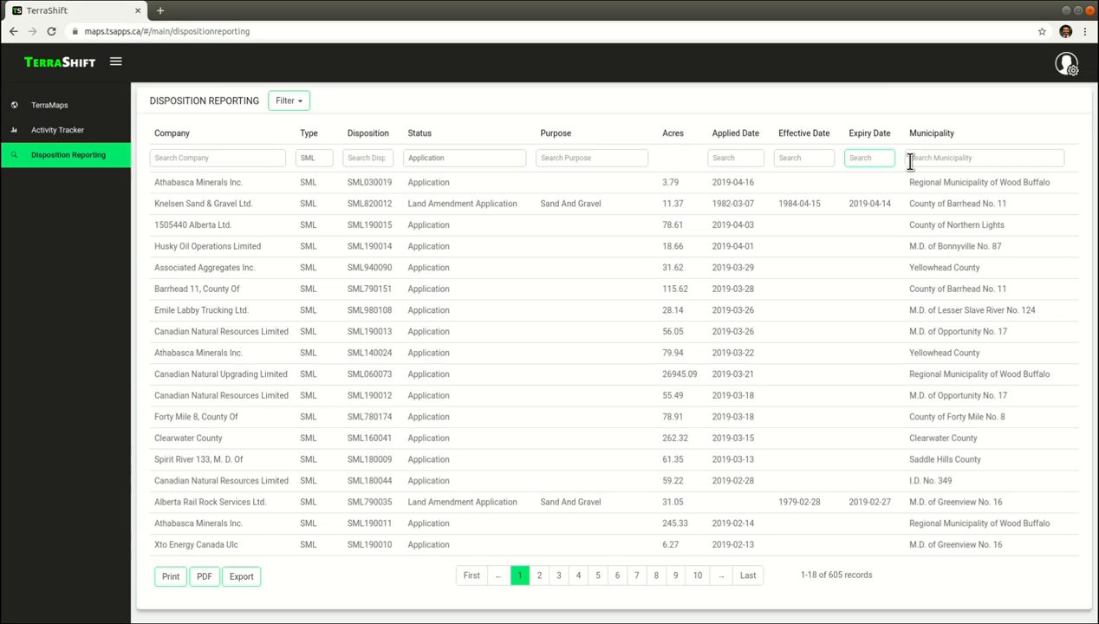
{"action": "left_click", "coordinate": [815, 161]}
{"action": "type", "text": "2019"}
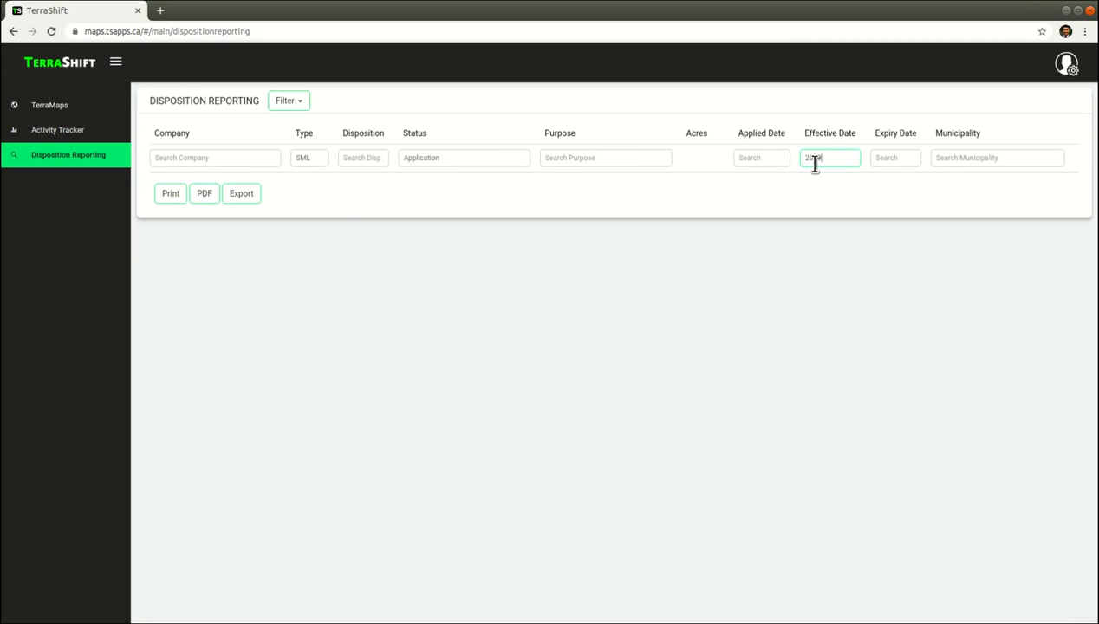
{"action": "left_click_drag", "start_coordinate": [452, 157], "coordinate": [405, 158]}
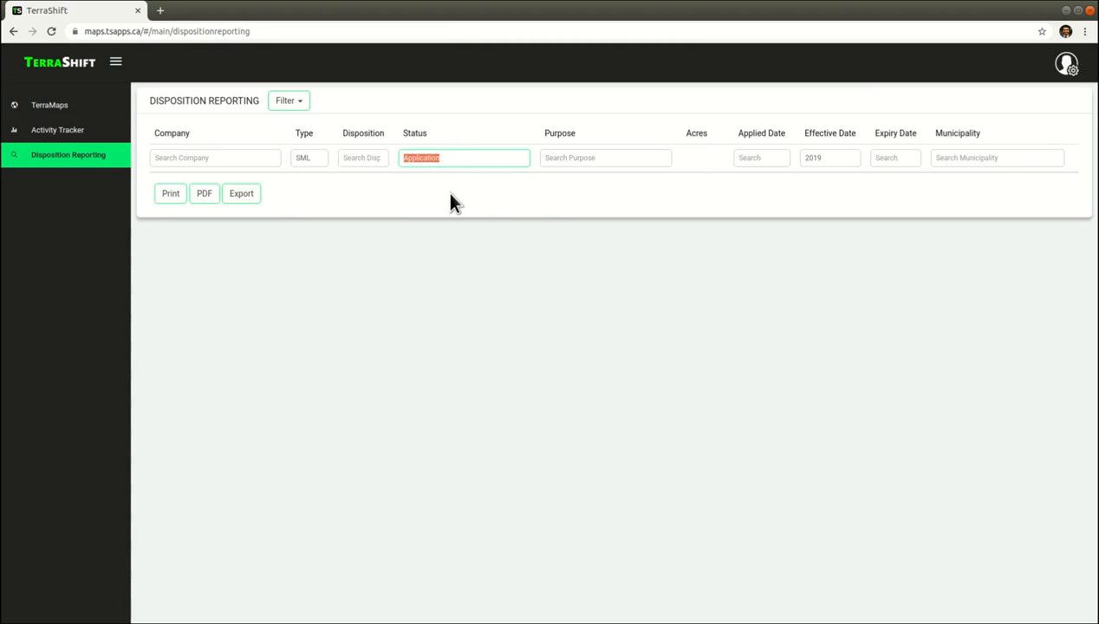
{"action": "key", "text": "BackSpace"}
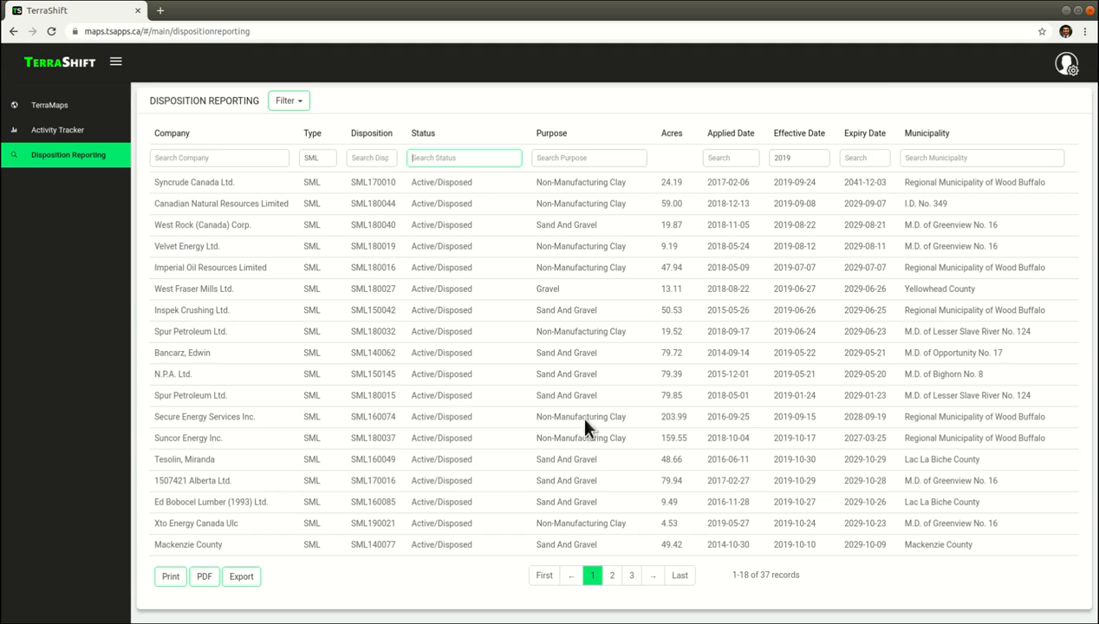
Step: Filter the dispositions by purpose Gravel and by the municipality M.D. of Greenview No. 16, copied from a listed record
{"action": "left_click", "coordinate": [572, 162]}
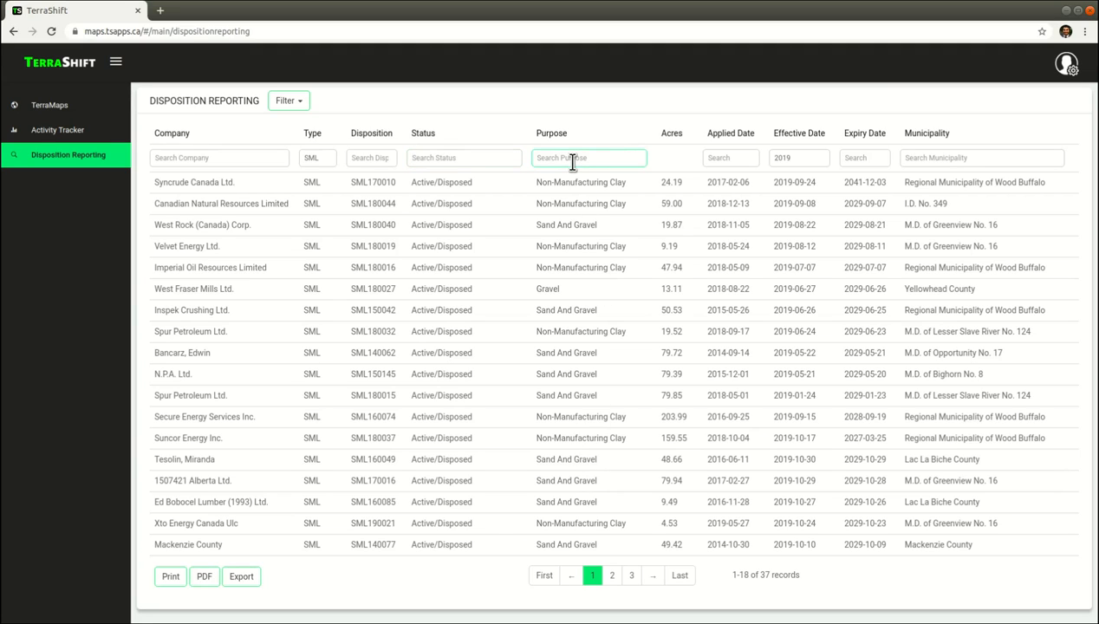
{"action": "type", "text": "Sand"}
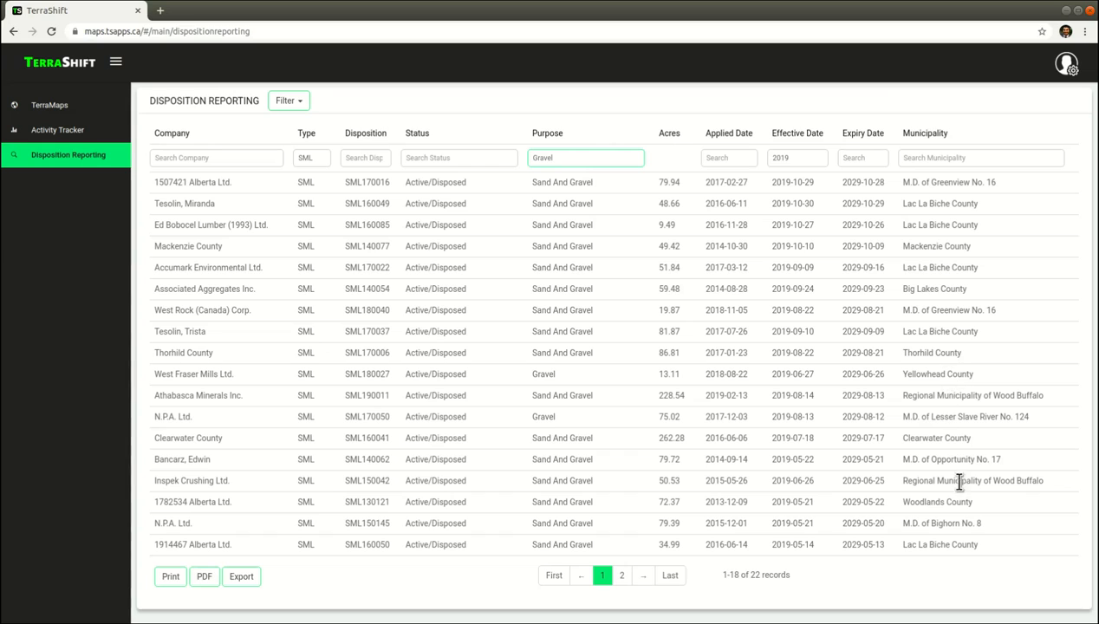
{"action": "triple_click", "coordinate": [938, 312]}
{"action": "key", "text": "ctrl+c"}
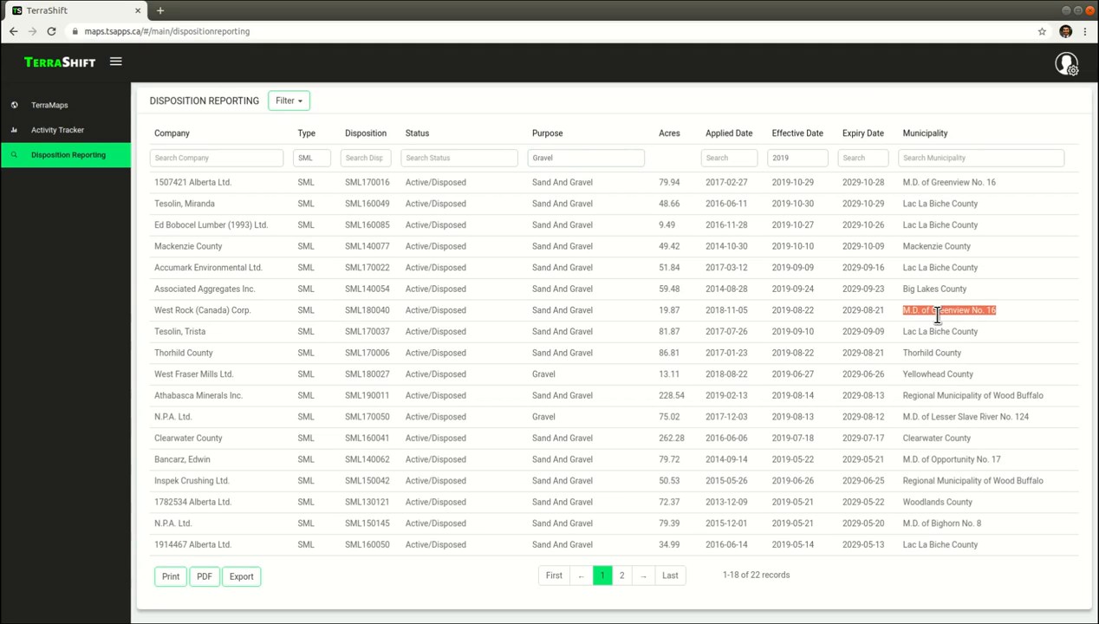
{"action": "left_click", "coordinate": [953, 157]}
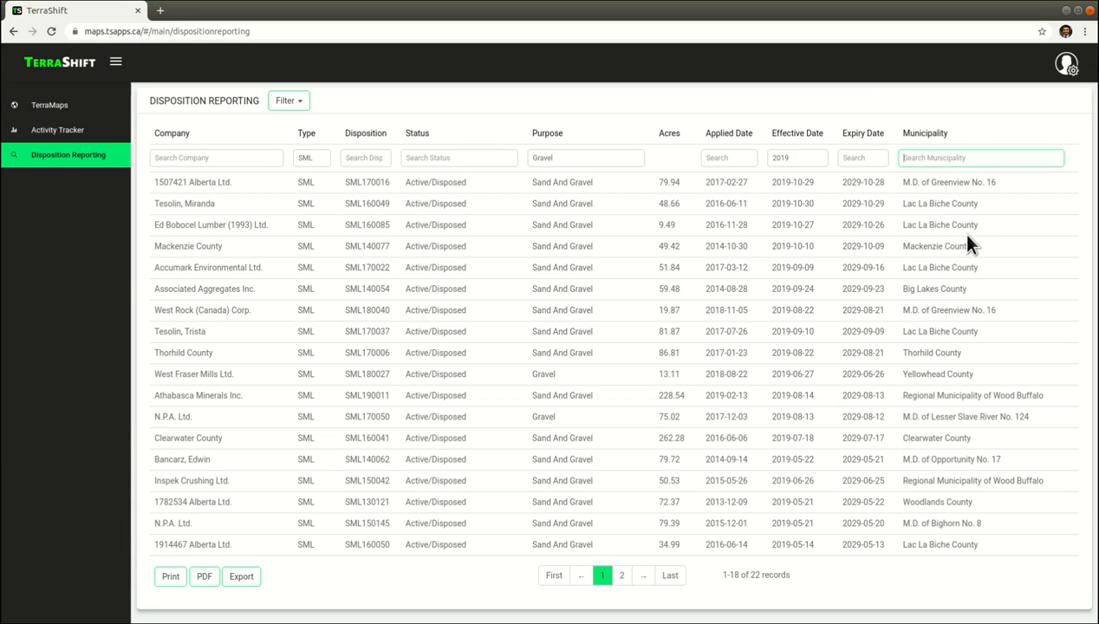
{"action": "key", "text": "ctrl+v"}
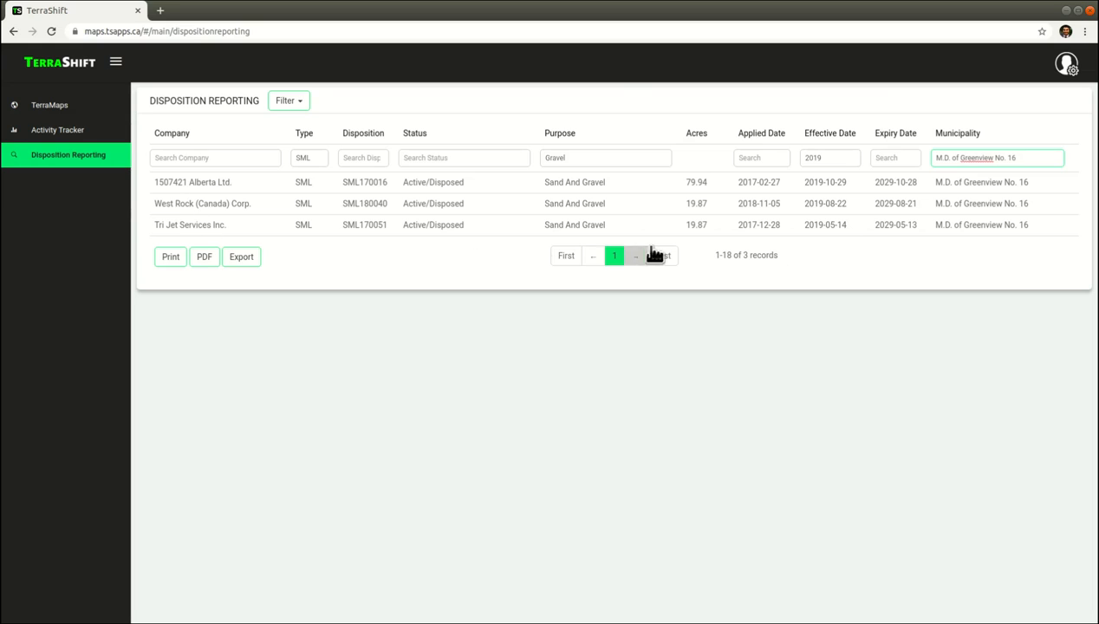
Step: Clear the effective date filter while keeping the type, purpose and municipality filters
{"action": "double_click", "coordinate": [827, 161]}
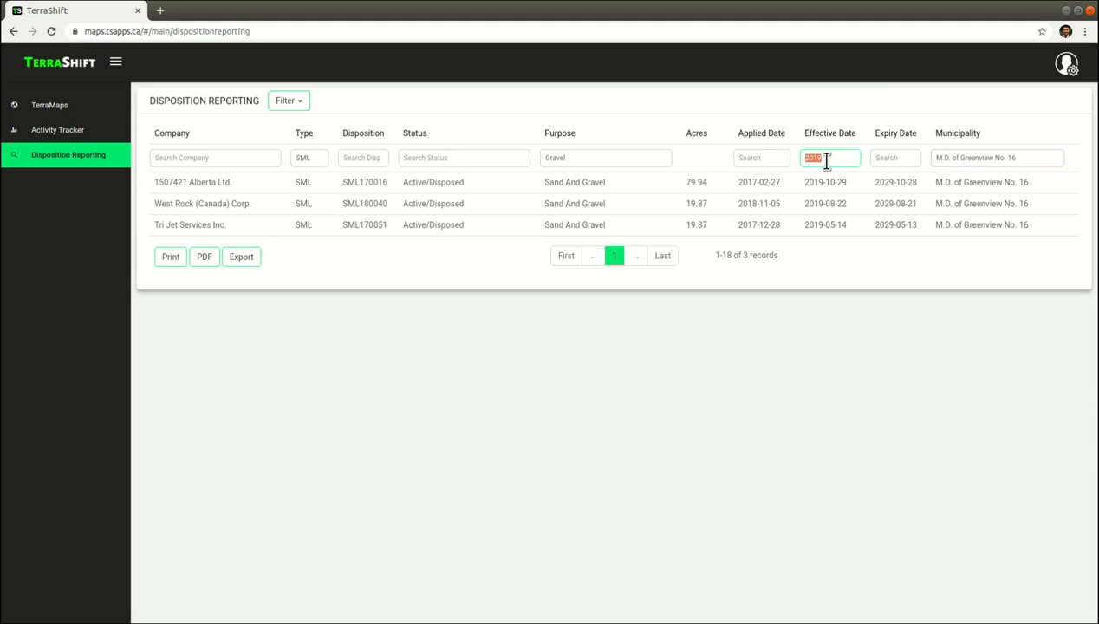
{"action": "key", "text": "BackSpace"}
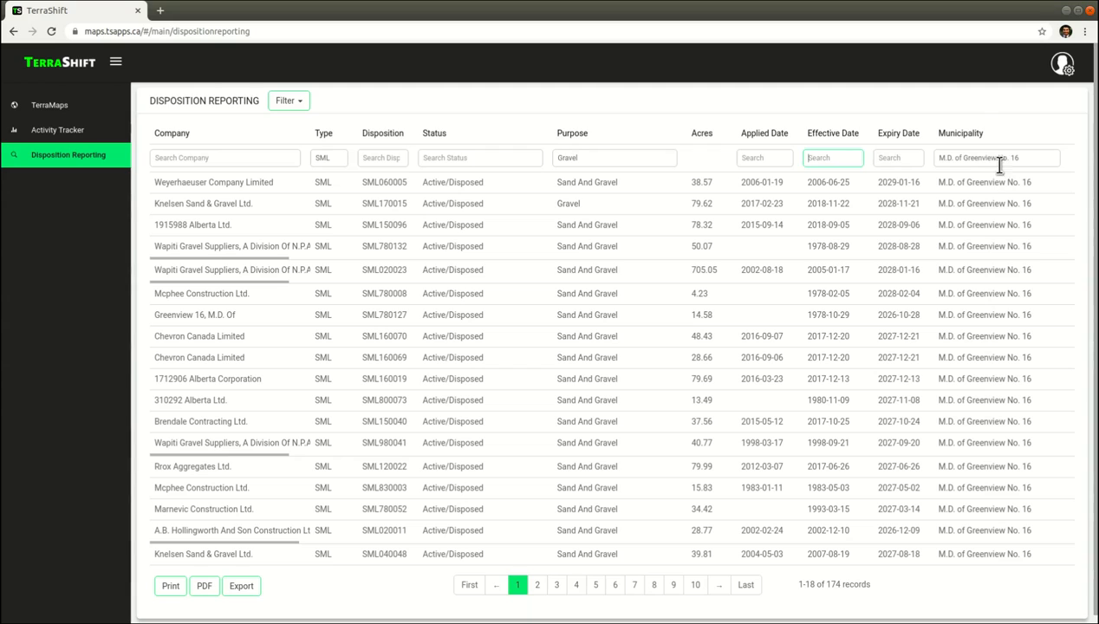
Step: Change the disposition type filter to MSL while keeping the municipality filter M.D. of Greenview No. 16
{"action": "left_click", "coordinate": [996, 158]}
{"action": "triple_click", "coordinate": [997, 158]}
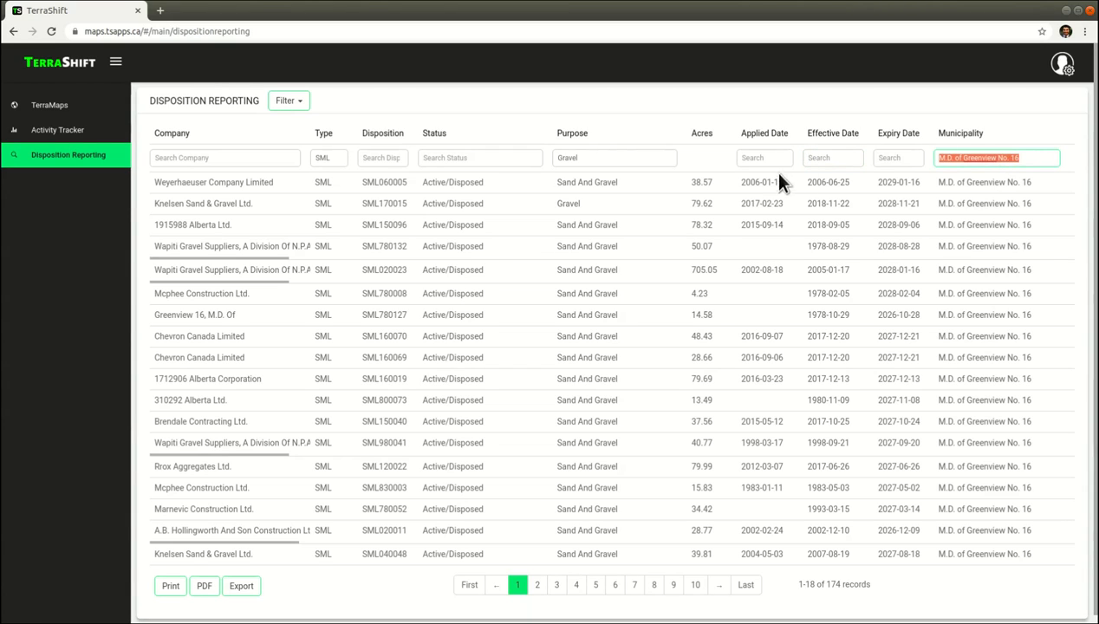
{"action": "double_click", "coordinate": [332, 158]}
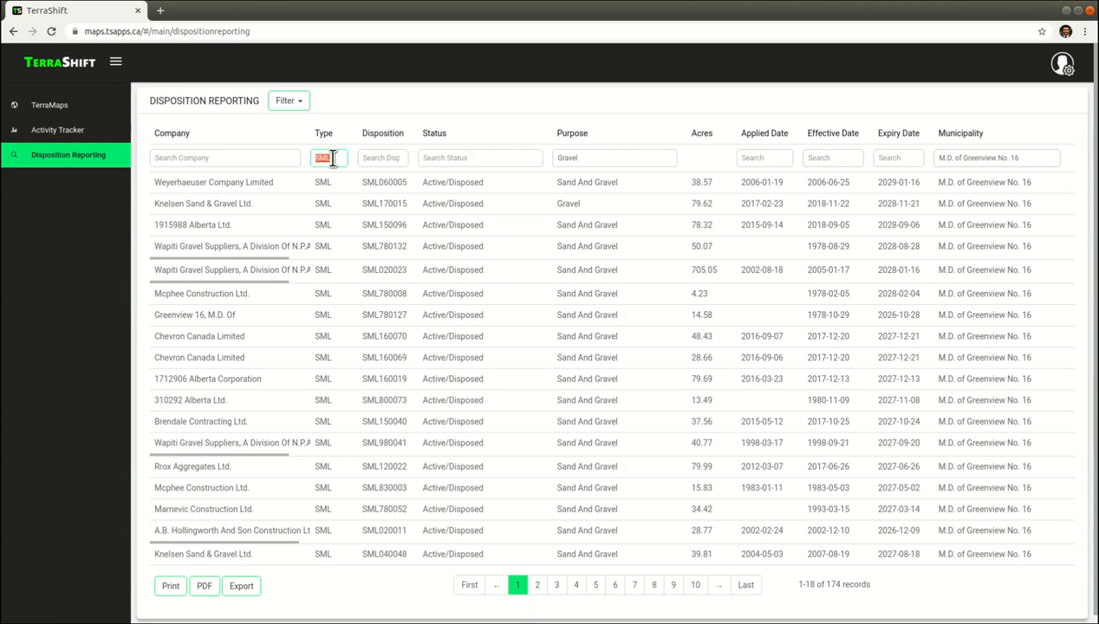
{"action": "key", "text": "BackSpace"}
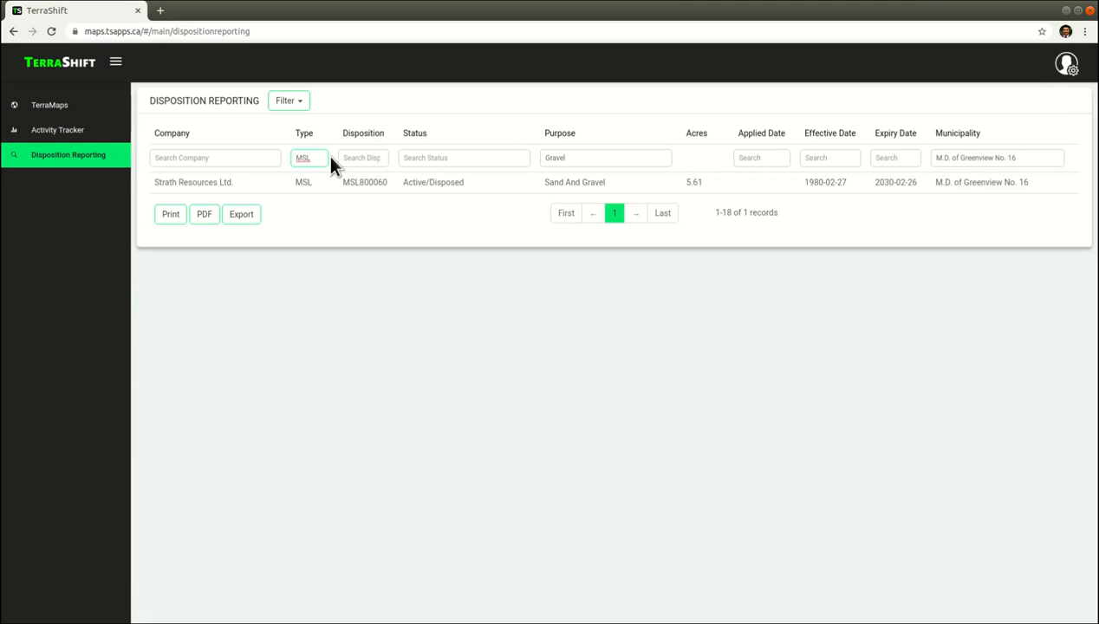
Step: Clear the purpose filter and filter the dispositions by applied date 2019
{"action": "double_click", "coordinate": [568, 156]}
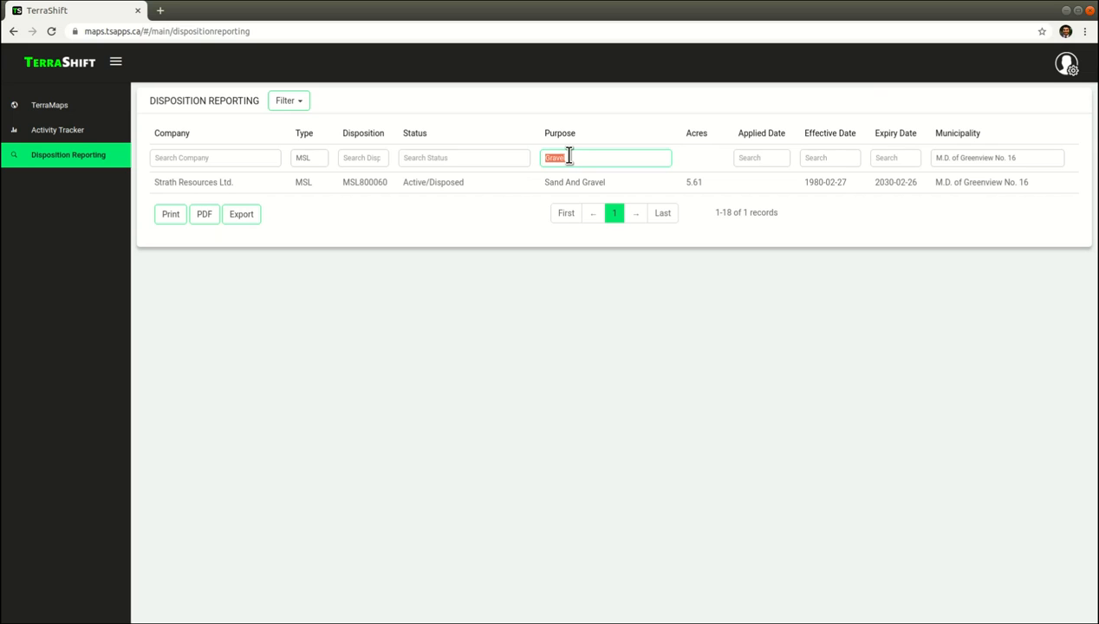
{"action": "key", "text": "BackSpace"}
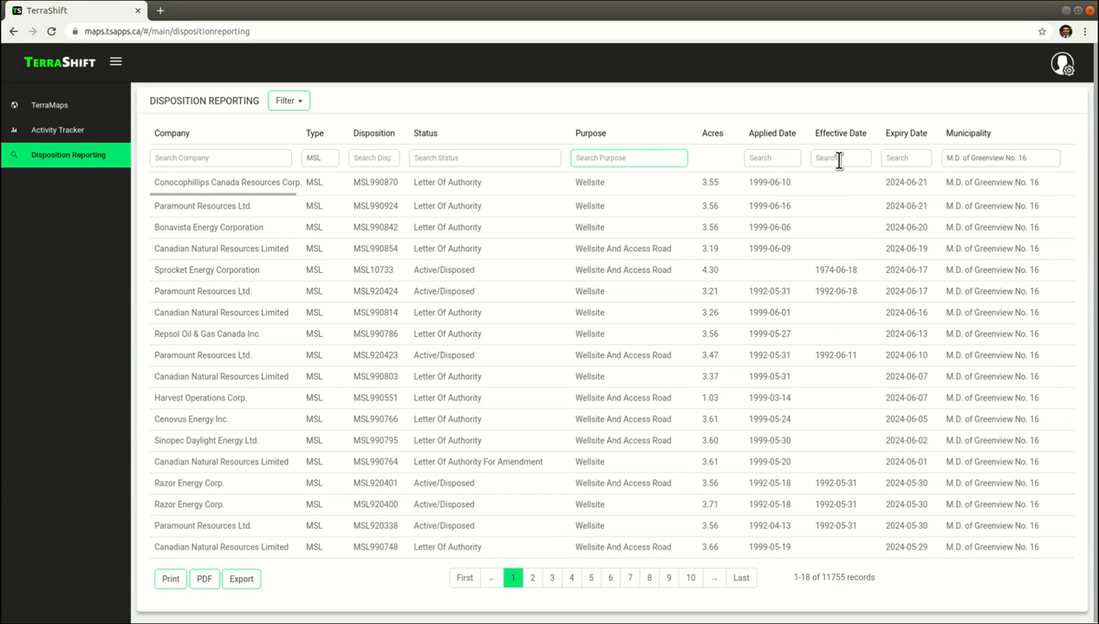
{"action": "left_click", "coordinate": [785, 162]}
{"action": "type", "text": "1999"}
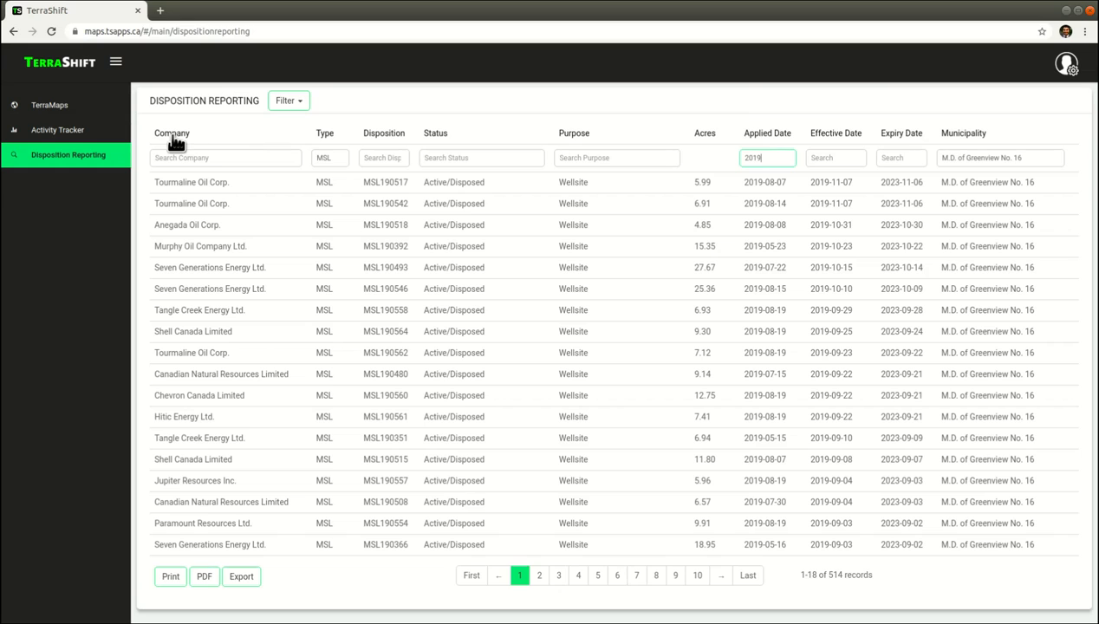
Step: Sort the dispositions by company in ascending and descending order, and remove the company sorting
{"action": "left_click", "coordinate": [172, 136]}
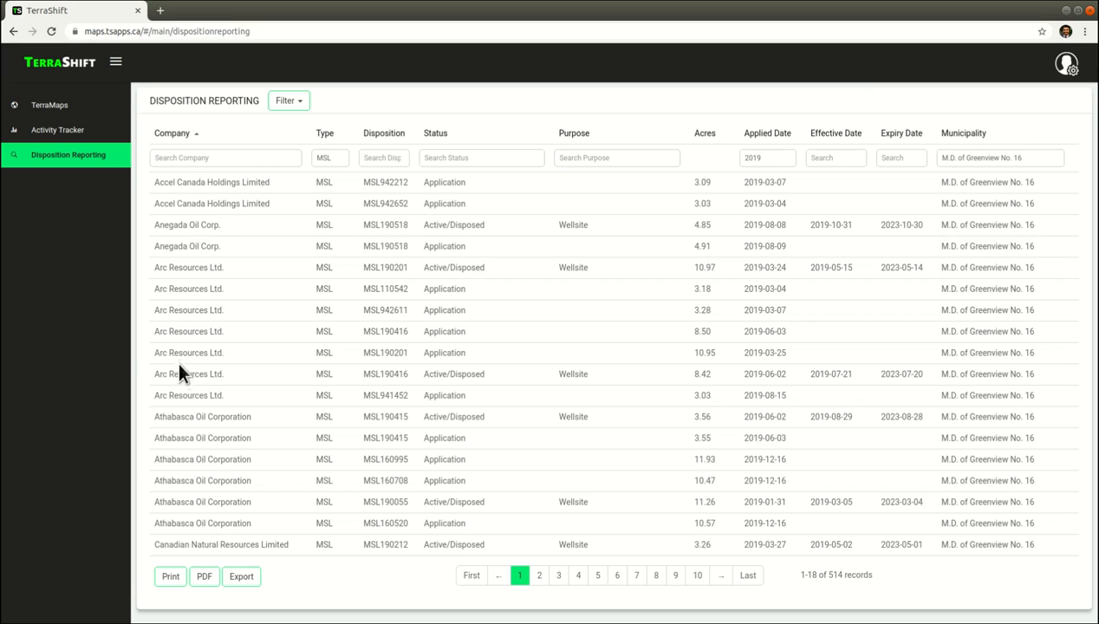
{"action": "left_click", "coordinate": [178, 137]}
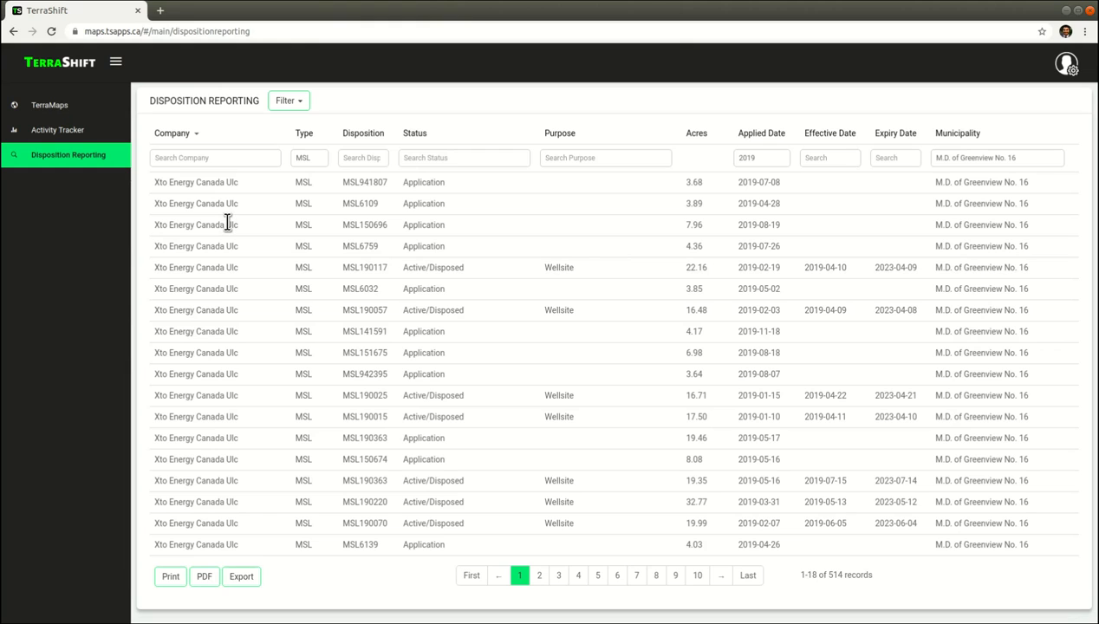
{"action": "left_click", "coordinate": [188, 140]}
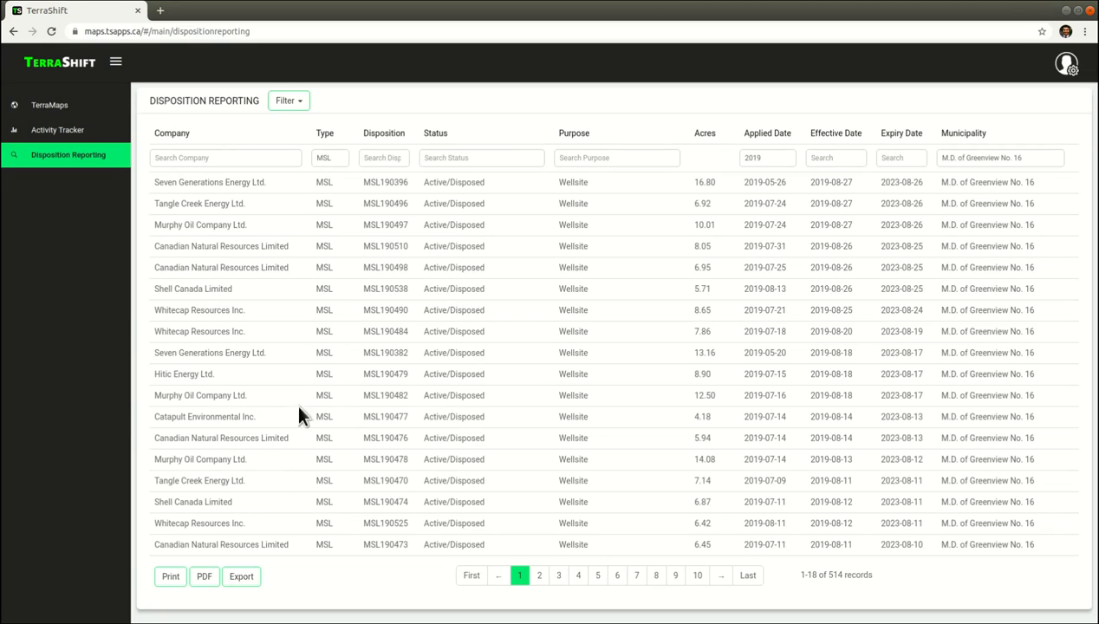
Step: Sort the dispositions by applied date in ascending order and activate the expiry date filter for entry
{"action": "left_click", "coordinate": [774, 135]}
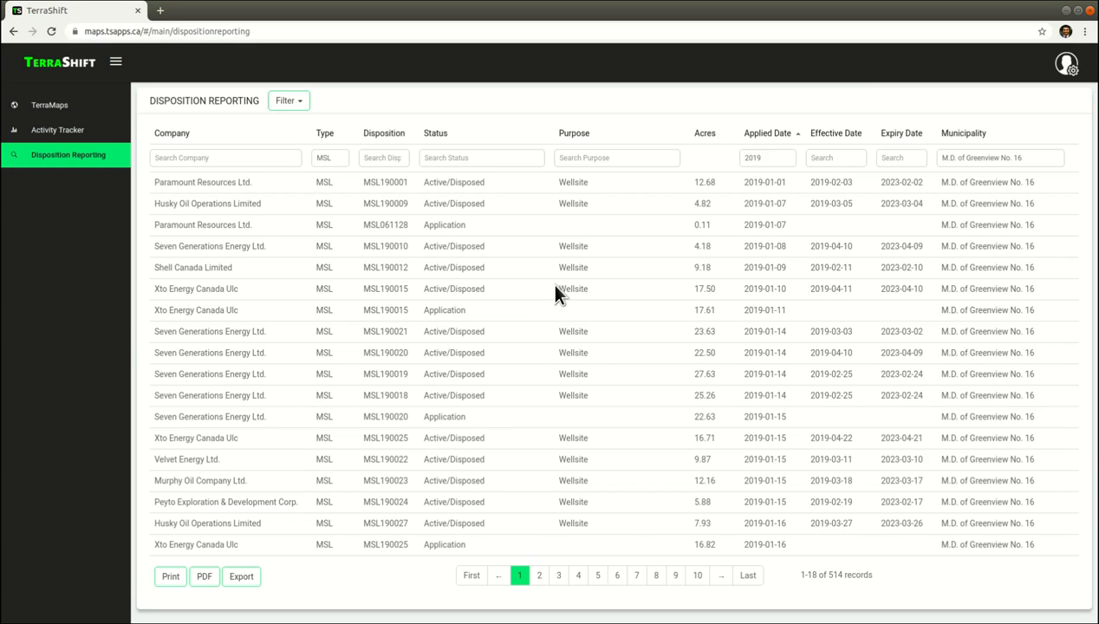
{"action": "left_click", "coordinate": [916, 157]}
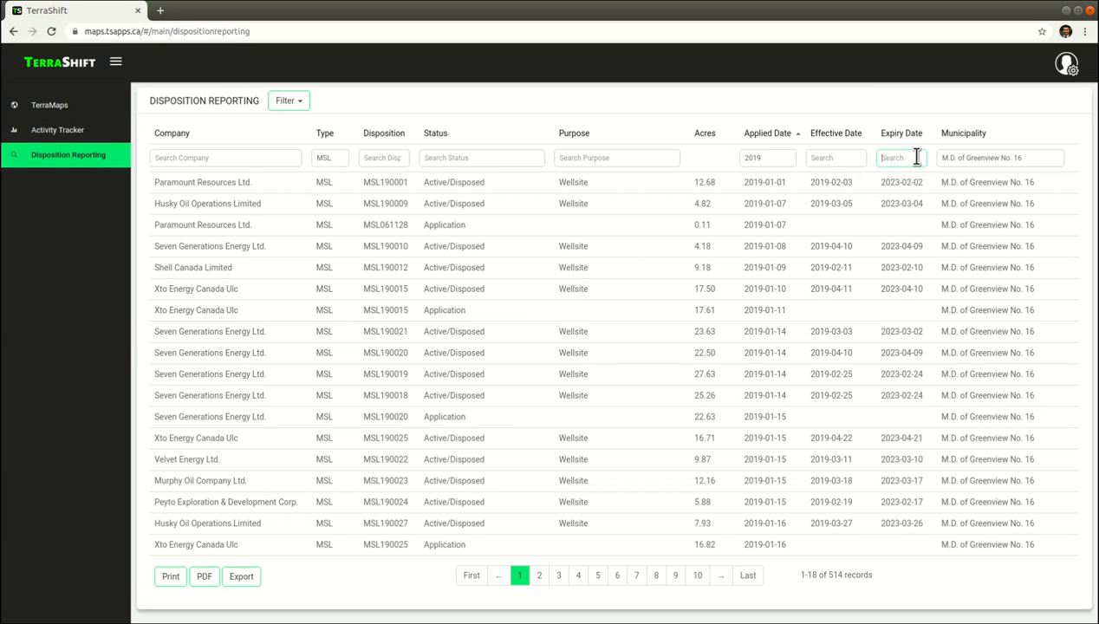